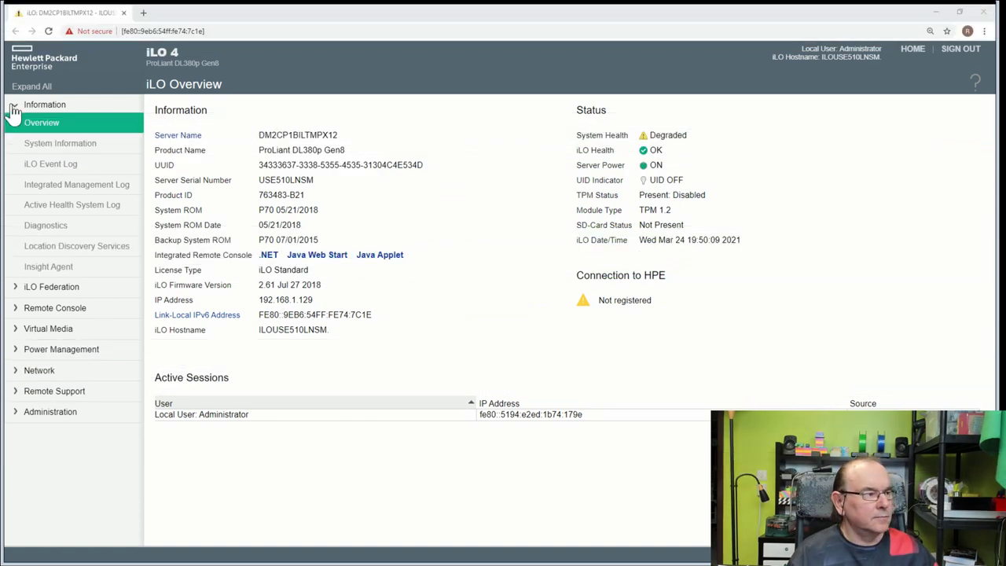
Open System Information in iLO 4 to view the Health Summary showing Storage as Degraded
click(103, 141)
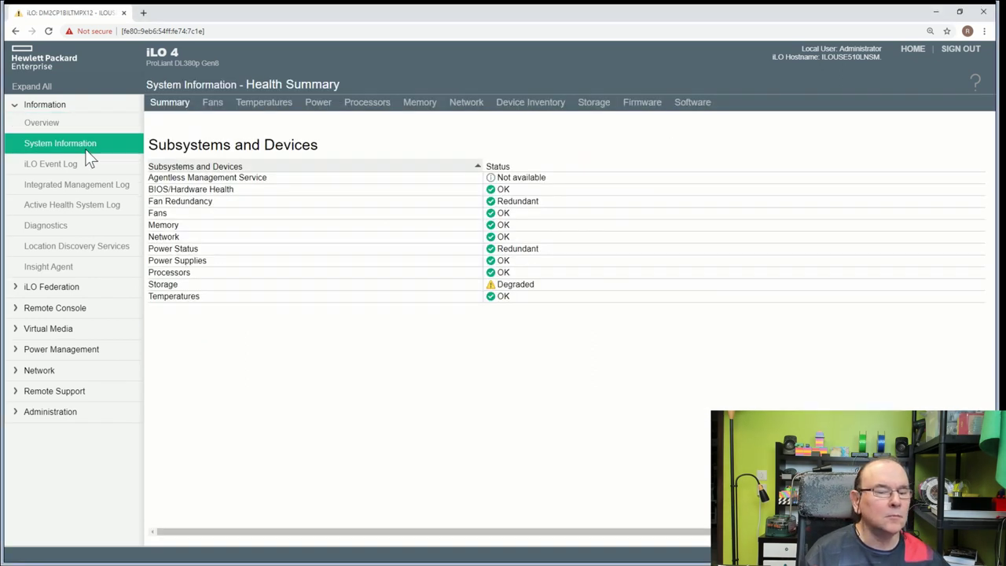
Show the Storage details and find the Bay 2 drive marked Failed in Logical Drive 01
click(595, 108)
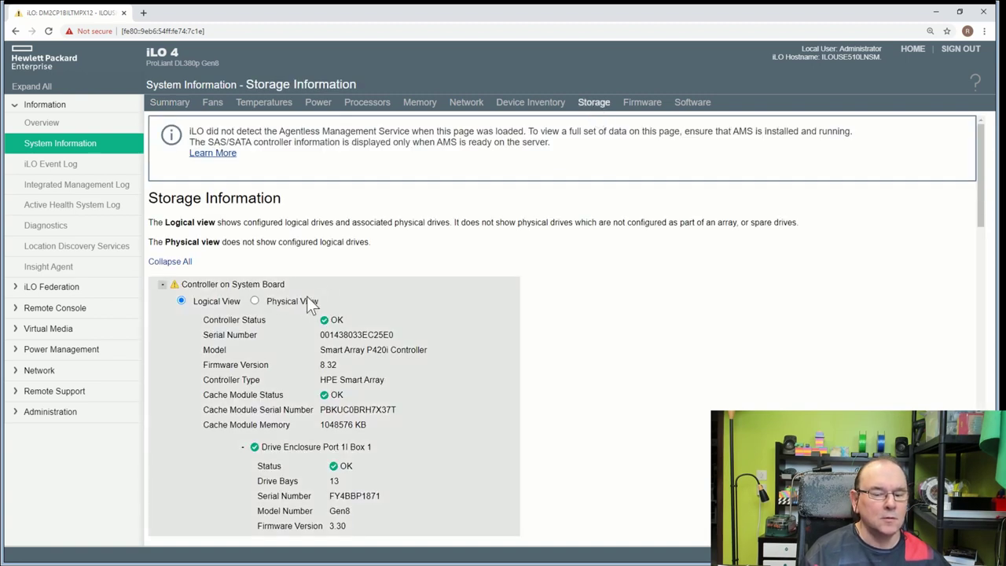
scroll(309, 304, down, 4)
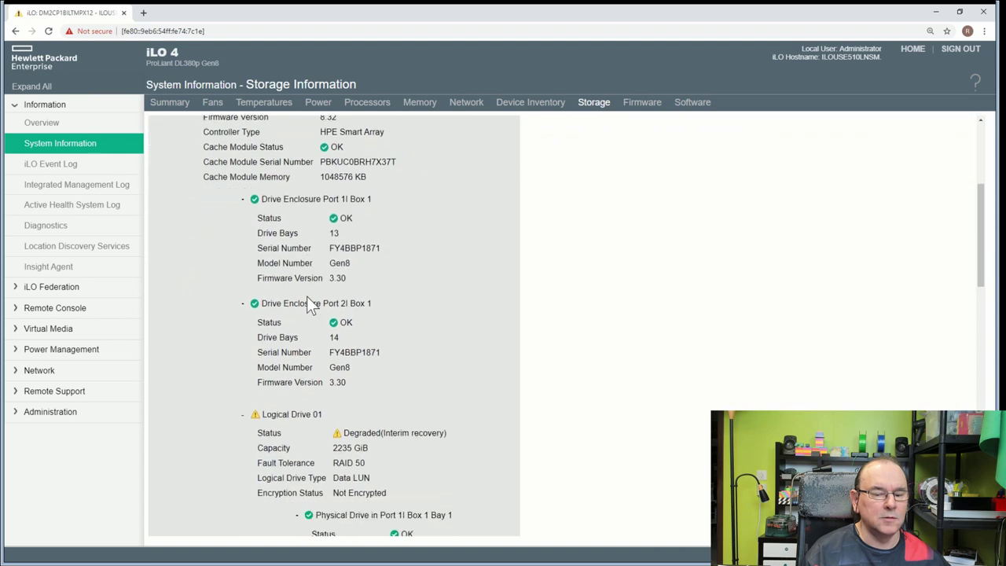
scroll(308, 304, down, 1)
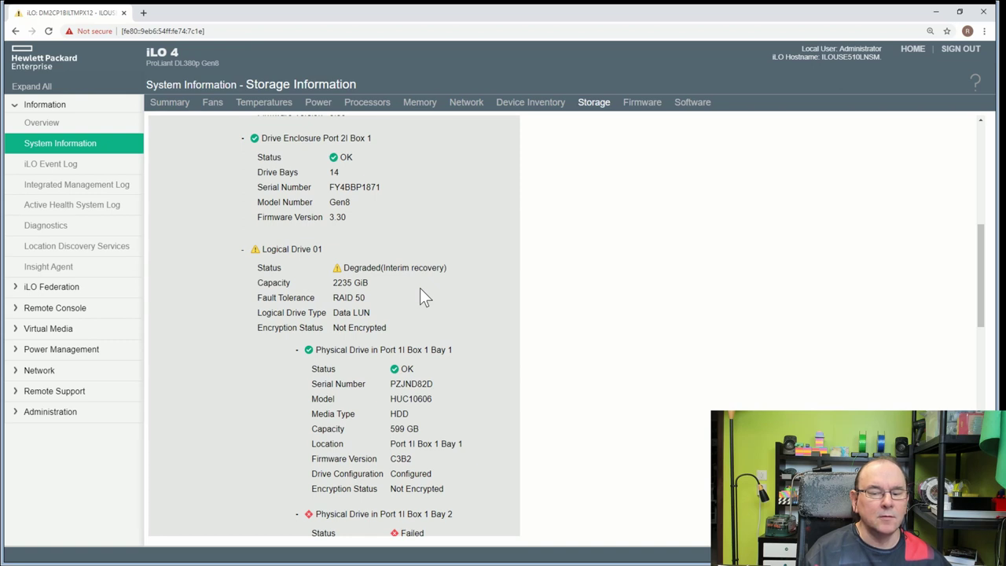
scroll(419, 288, down, 2)
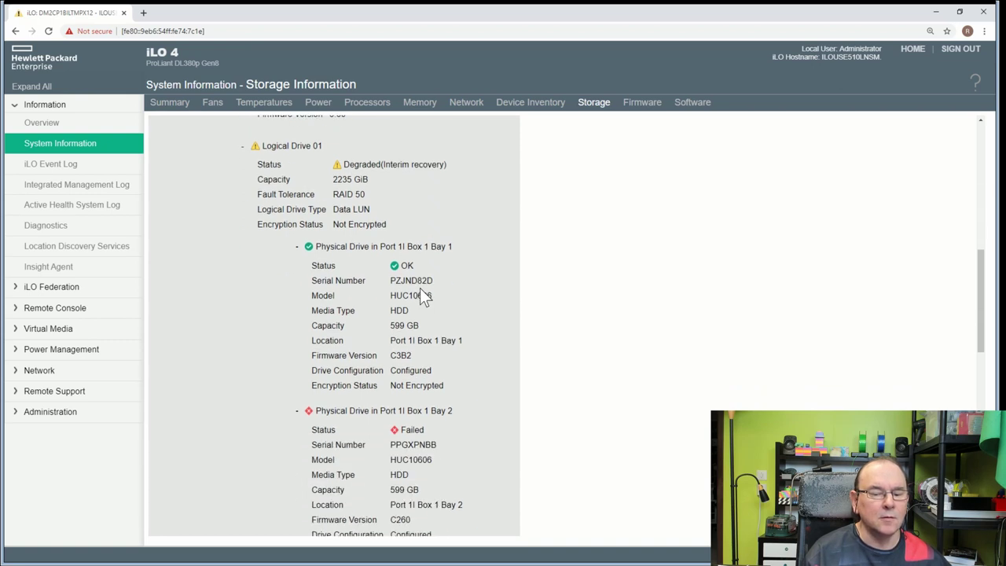
scroll(421, 290, down, 1)
scroll(420, 288, up, 2)
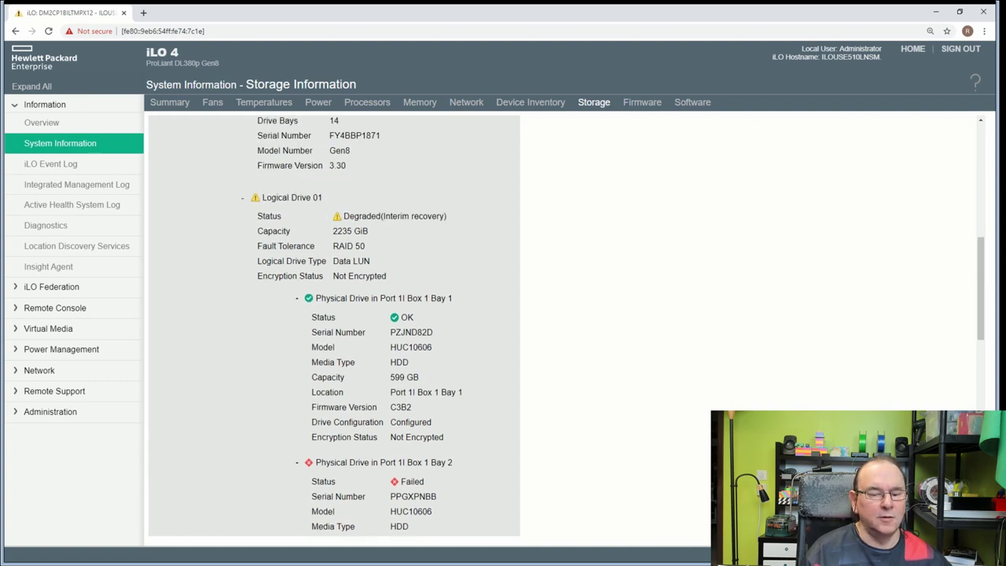
scroll(365, 289, down, 2)
scroll(364, 289, down, 2)
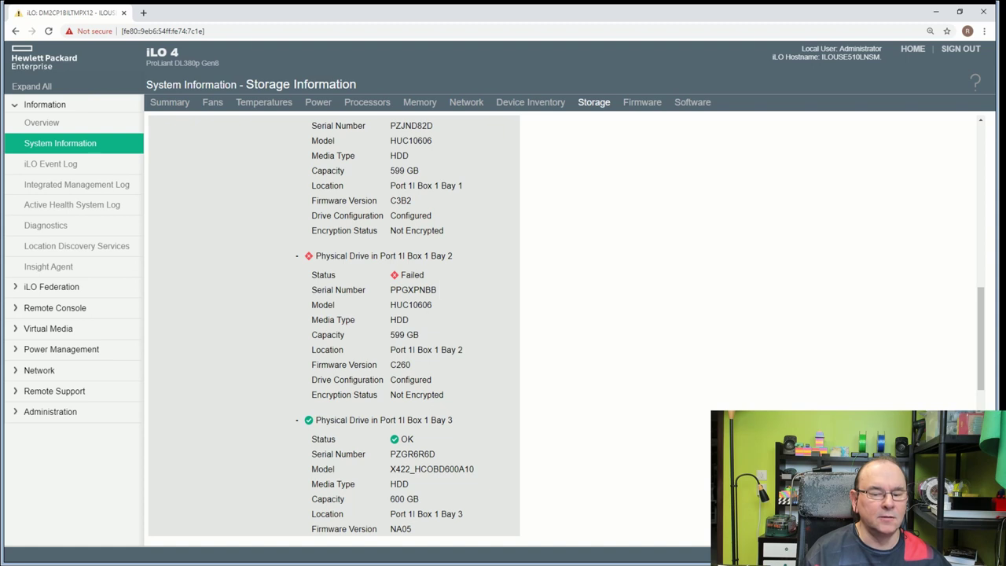
scroll(419, 317, down, 2)
scroll(419, 317, up, 2)
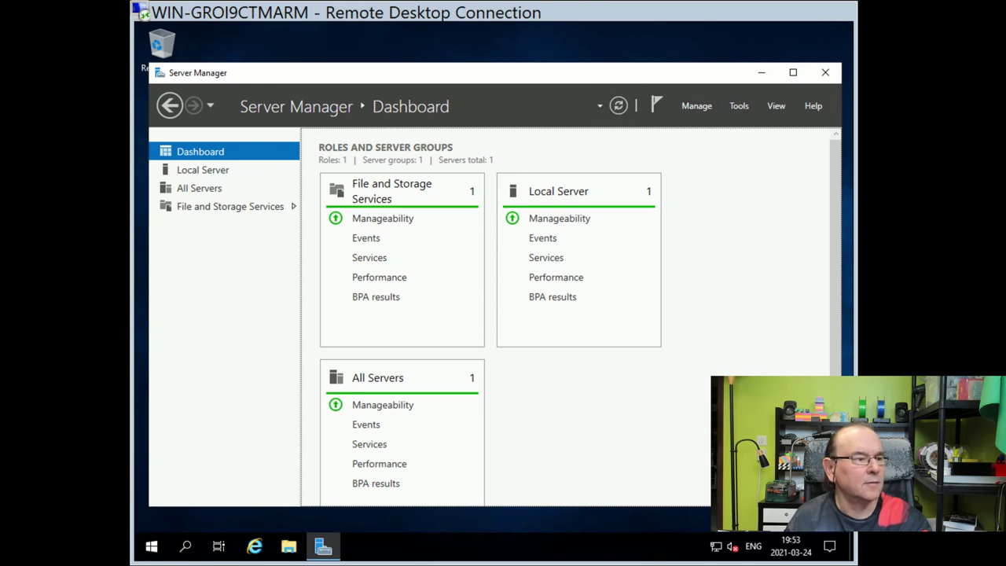
Go from the Server Manager Dashboard into File and Storage Services
click(249, 208)
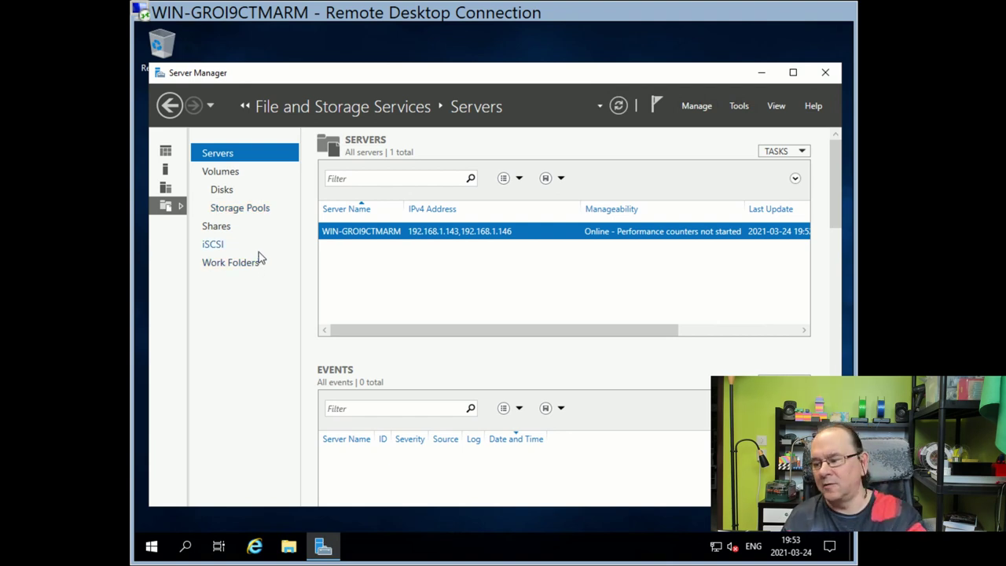
Confirm the single 2.18 TB RAID disk is Online and no storage pools exist
click(225, 192)
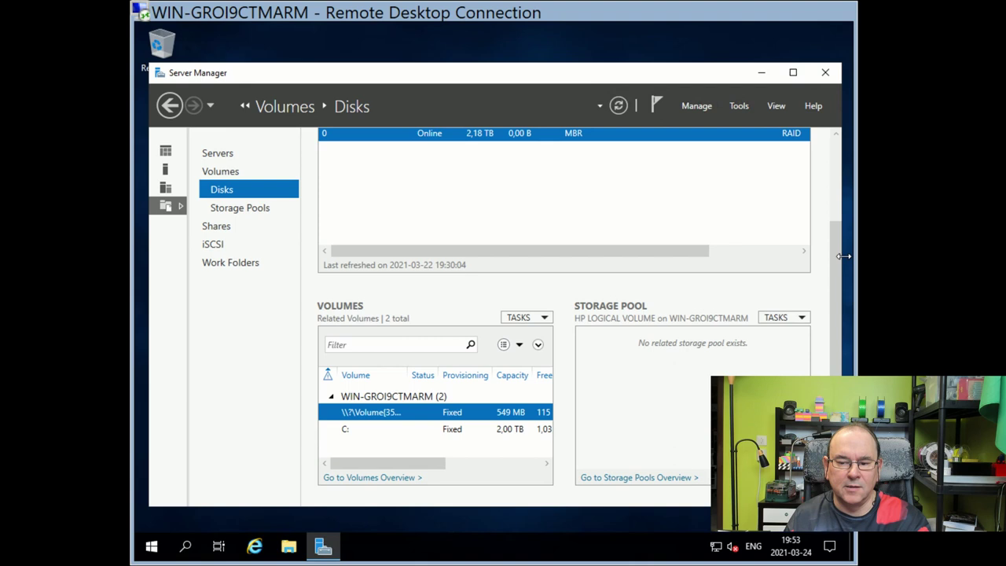
drag(834, 259, 819, 148)
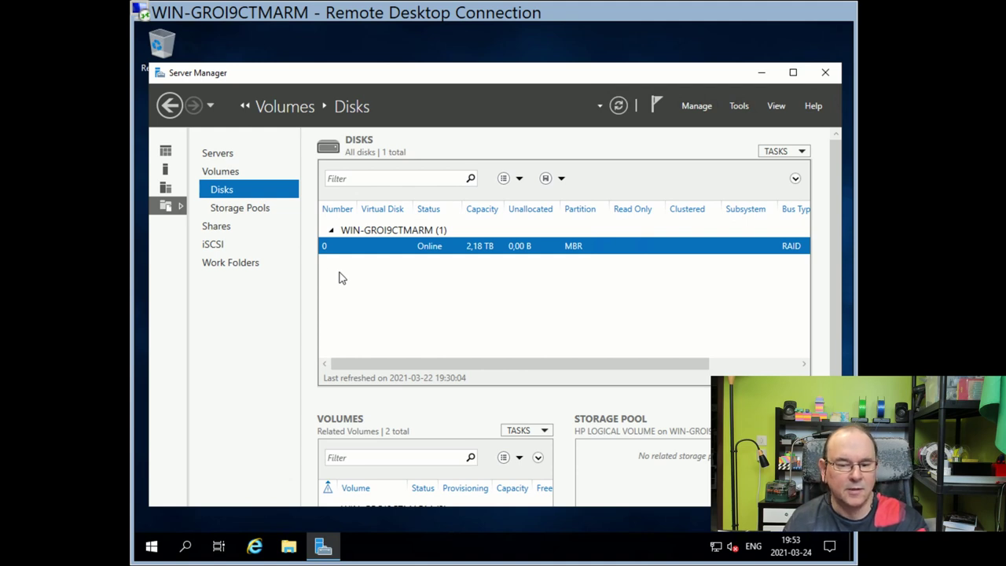
click(259, 211)
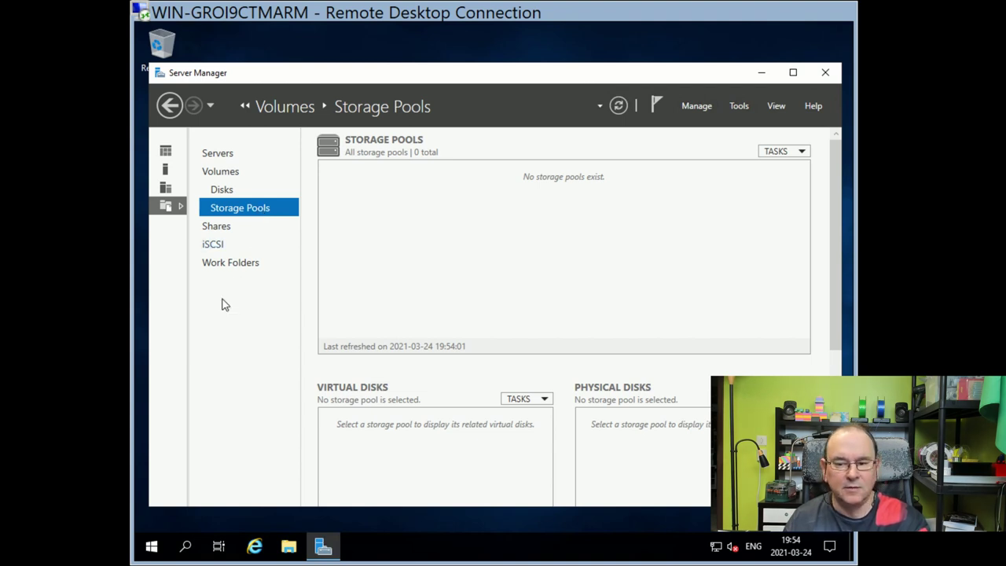
Navigate back through Disks and Servers to the Server Manager Dashboard
click(168, 105)
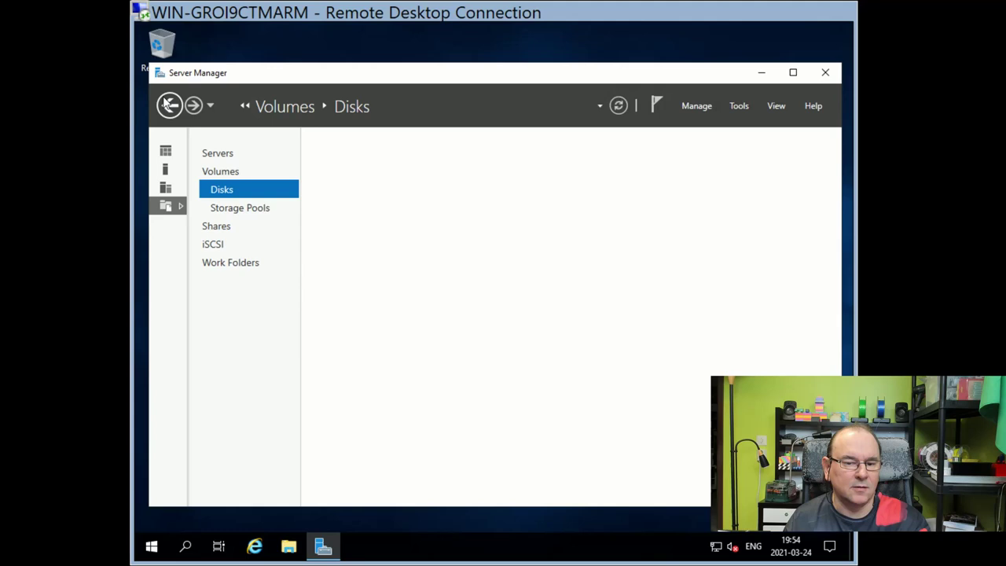
click(170, 107)
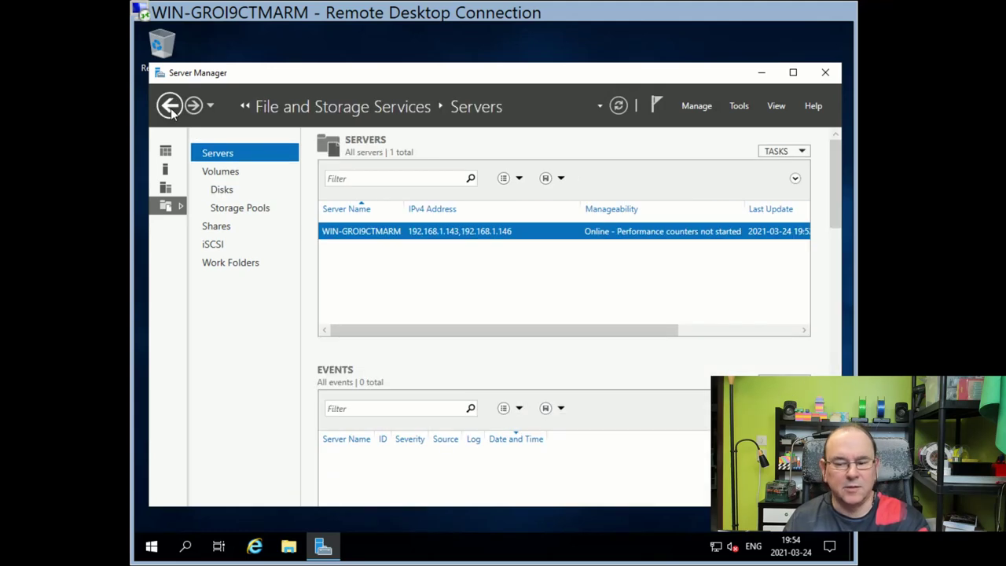
click(170, 107)
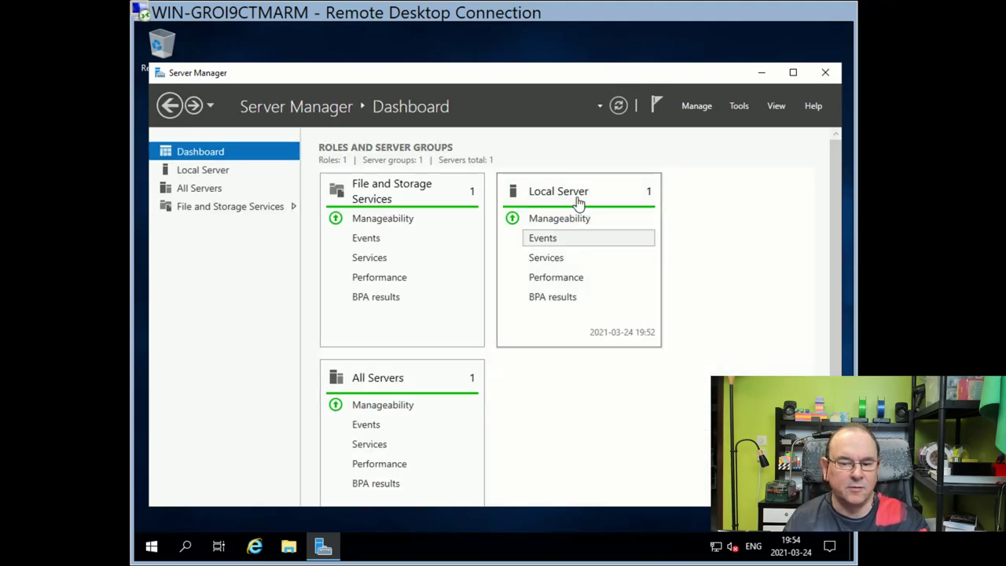
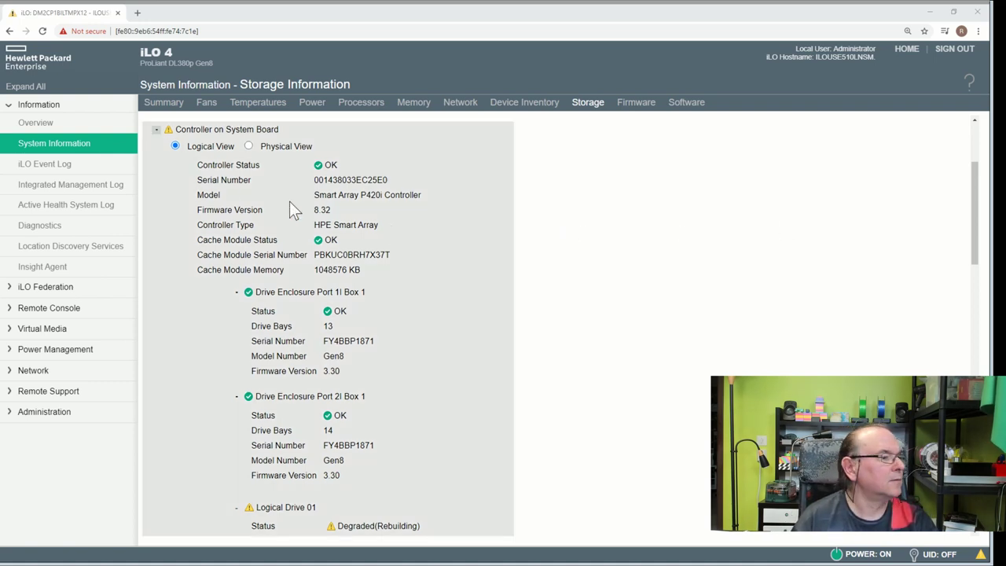
Scroll the Smart Array P420i storage summary to check controller, cache and enclosure statuses
scroll(306, 230, down, 1)
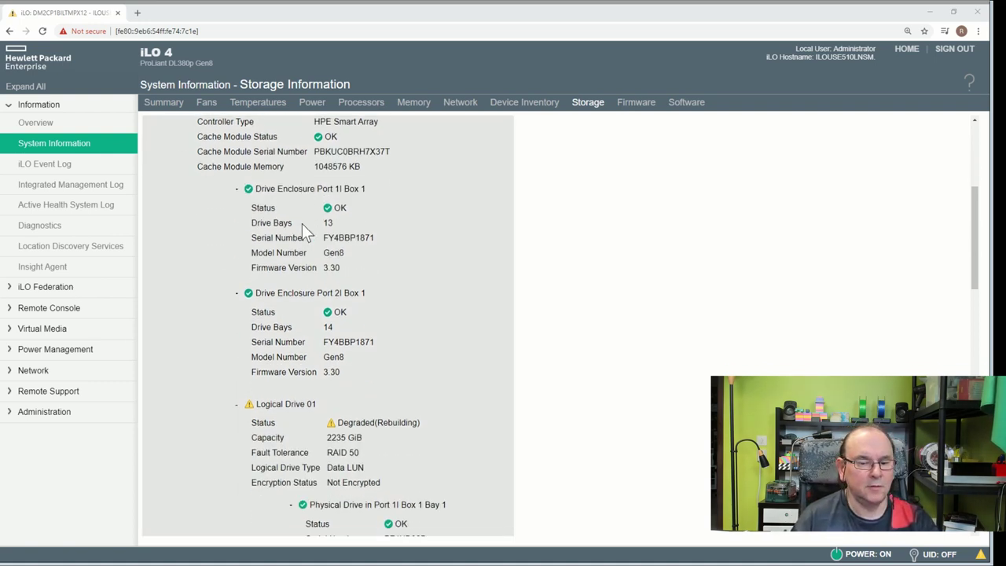
scroll(306, 230, down, 2)
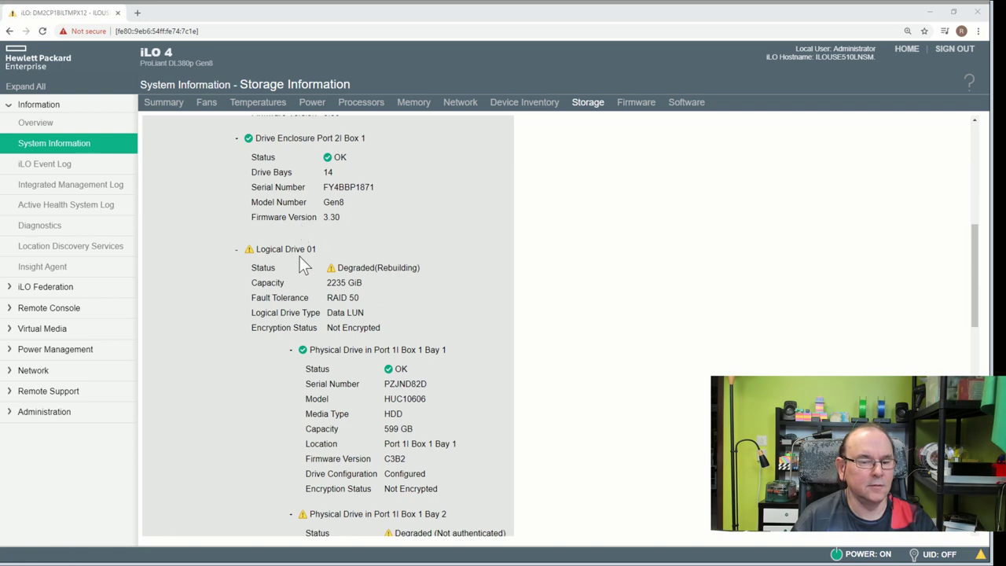
scroll(296, 260, up, 4)
scroll(296, 261, up, 3)
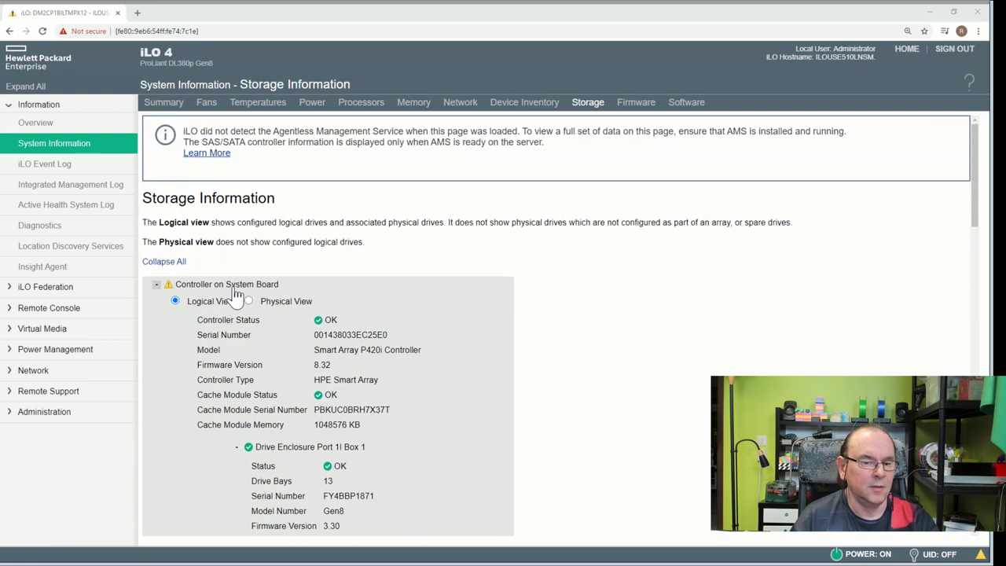
scroll(280, 297, down, 4)
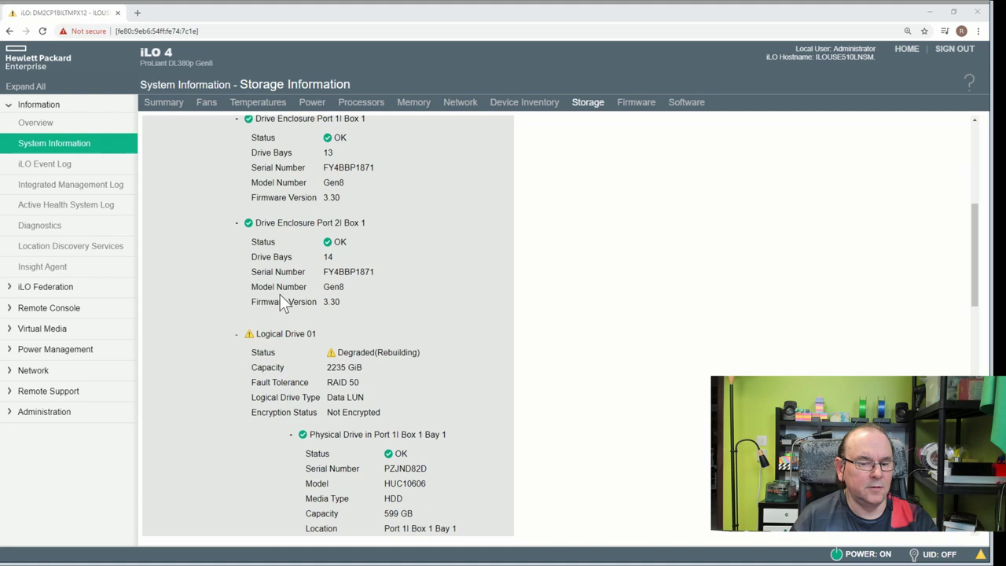
scroll(287, 313, down, 2)
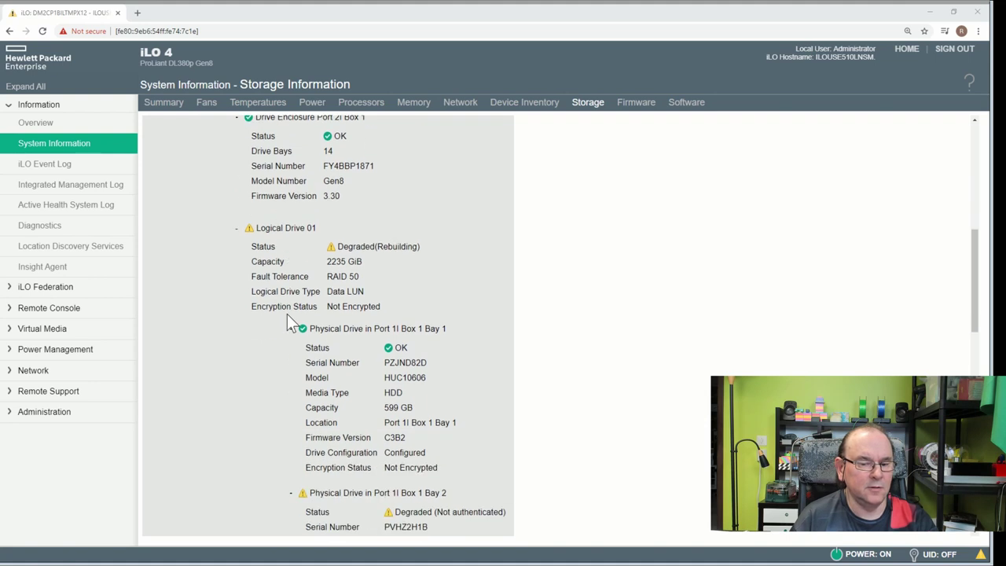
scroll(287, 313, down, 2)
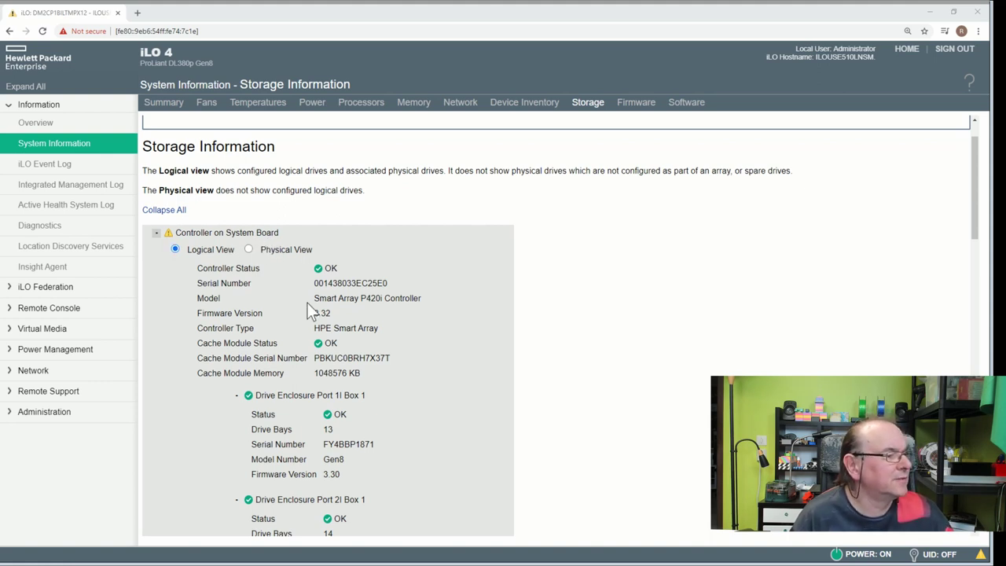
scroll(310, 311, down, 2)
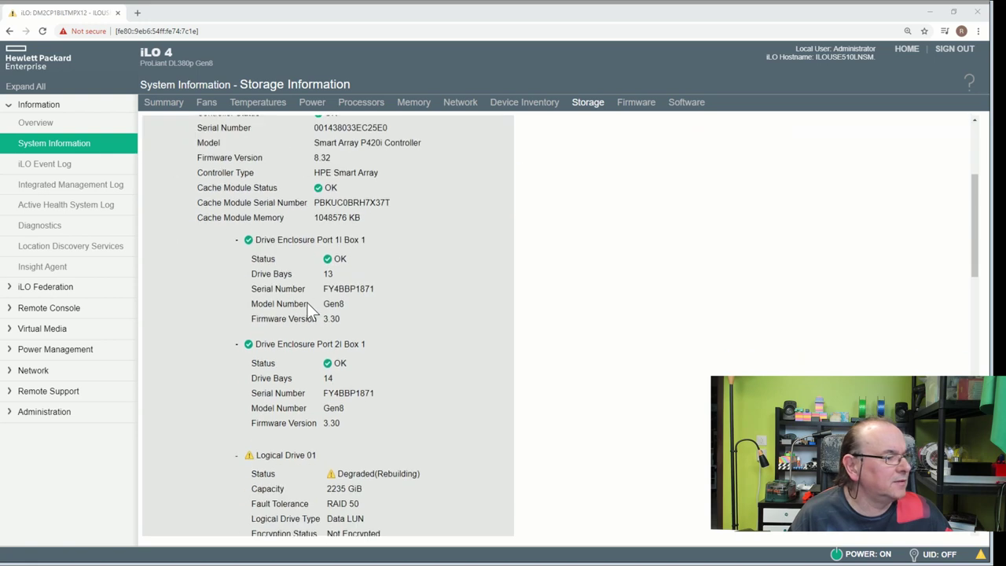
scroll(318, 346, down, 1)
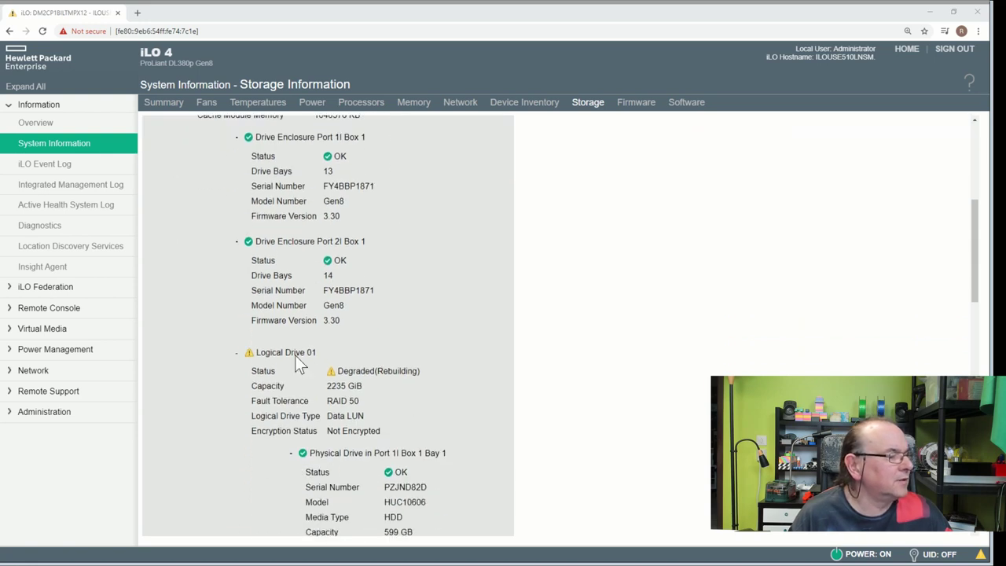
scroll(433, 392, down, 1)
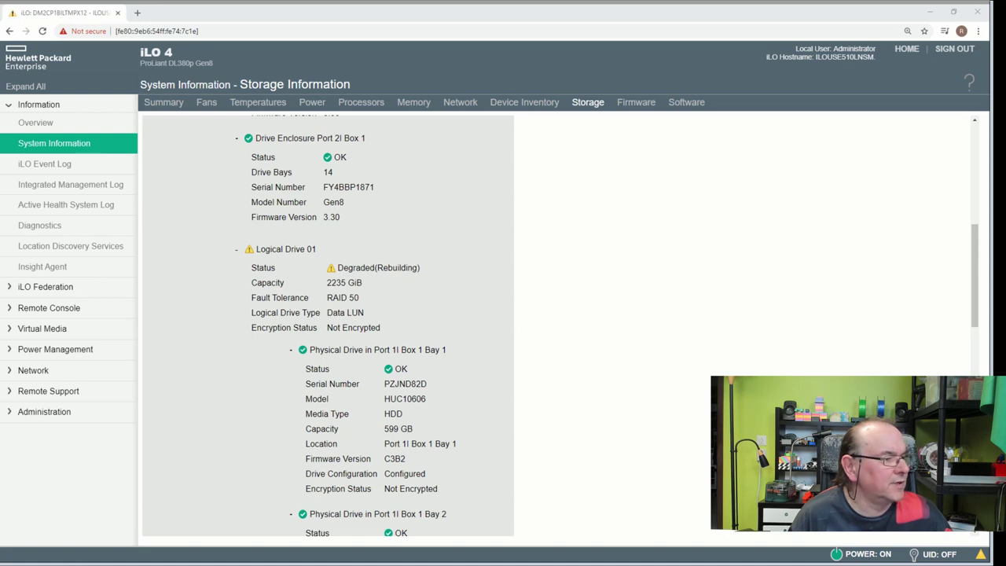
scroll(406, 351, down, 1)
scroll(406, 351, down, 1)
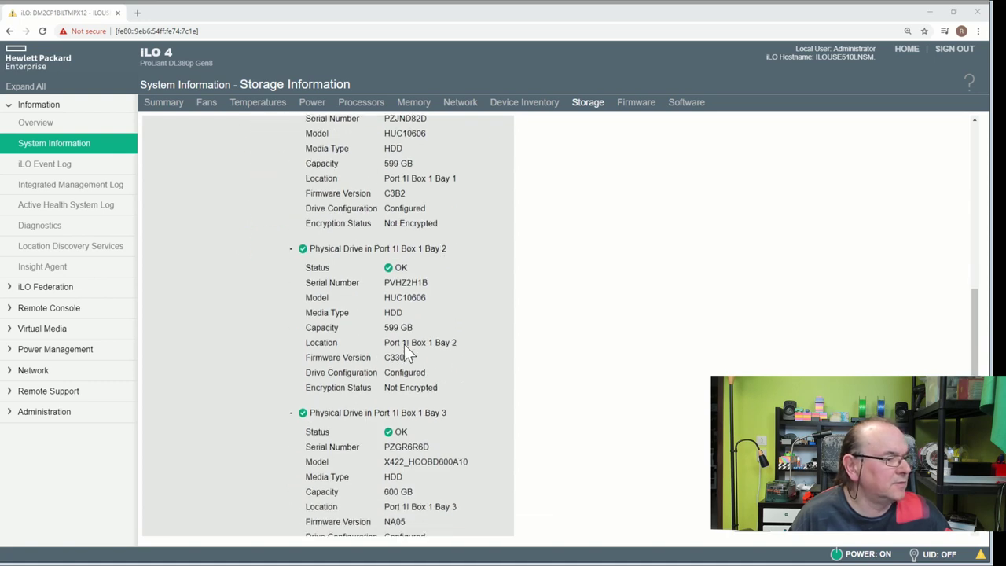
scroll(406, 351, down, 3)
scroll(406, 351, down, 2)
scroll(403, 353, up, 1)
scroll(404, 353, up, 1)
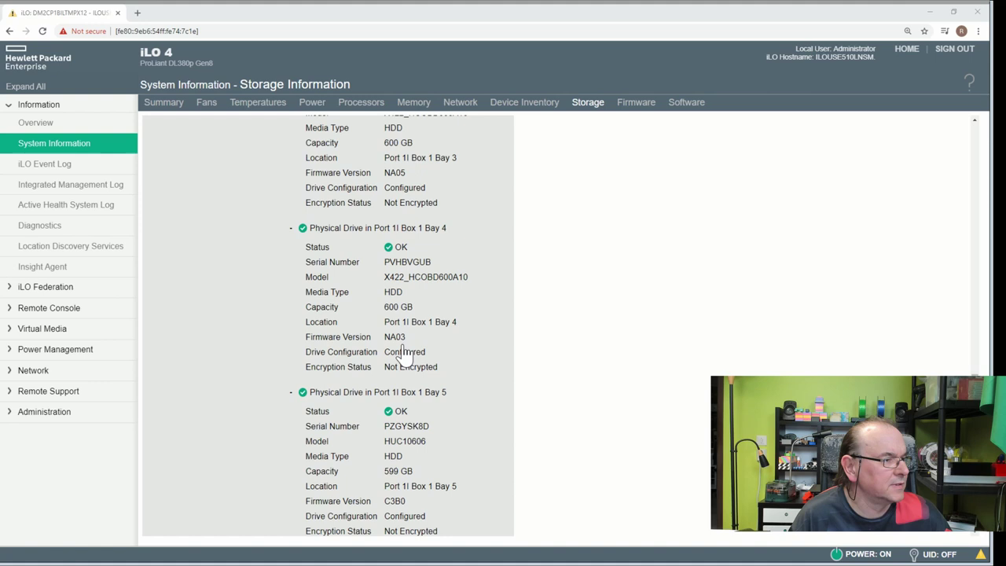
scroll(404, 353, up, 4)
scroll(403, 353, up, 3)
scroll(404, 353, up, 1)
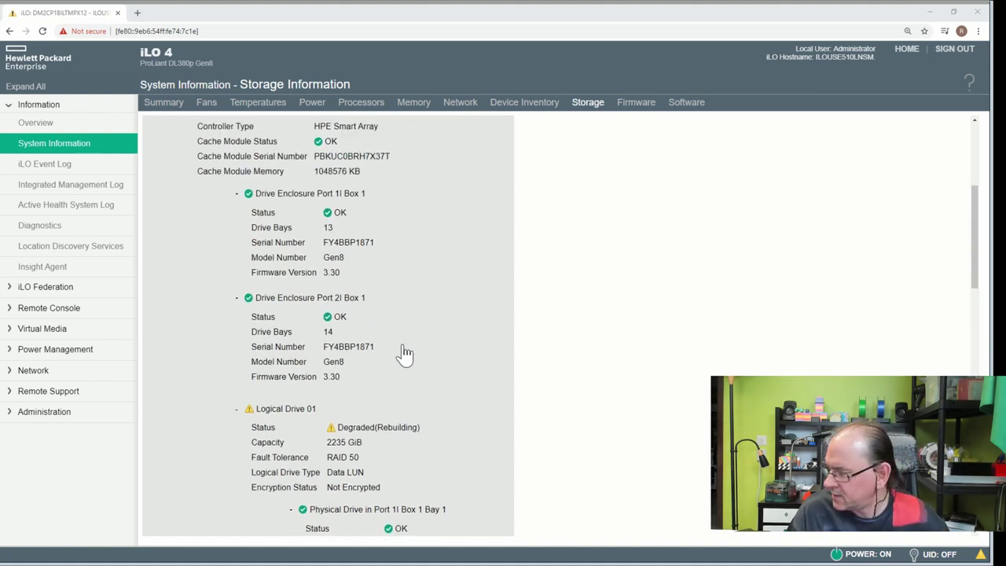